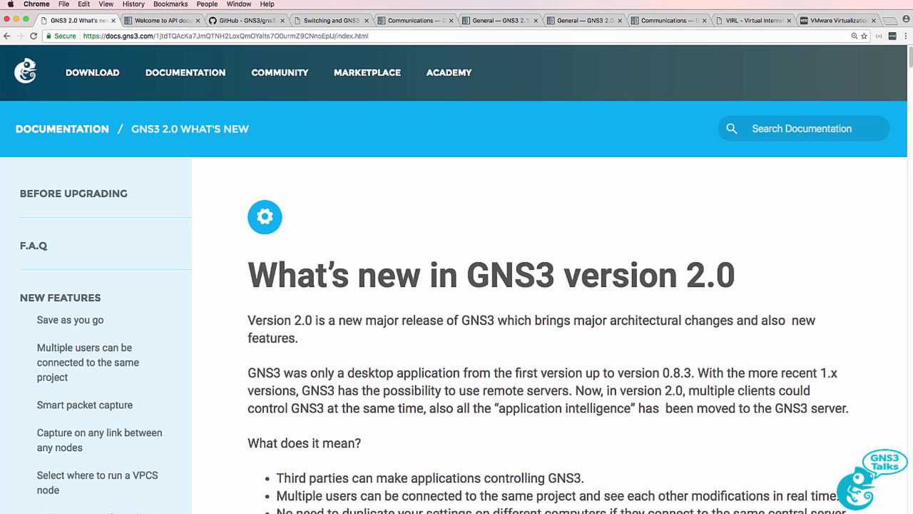
Return to the docs.gns3.com home page, 'The official guide and reference for GNS3'.
left_click(168, 76)
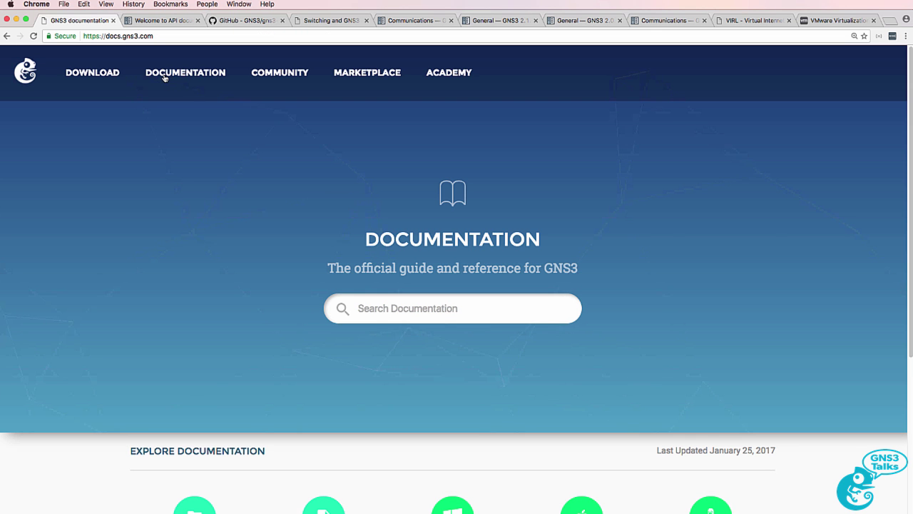
Open the version 2.0 release notes and highlight their Smart packet capture heading.
scroll(288, 233, "down", 2)
scroll(288, 233, "down", 3)
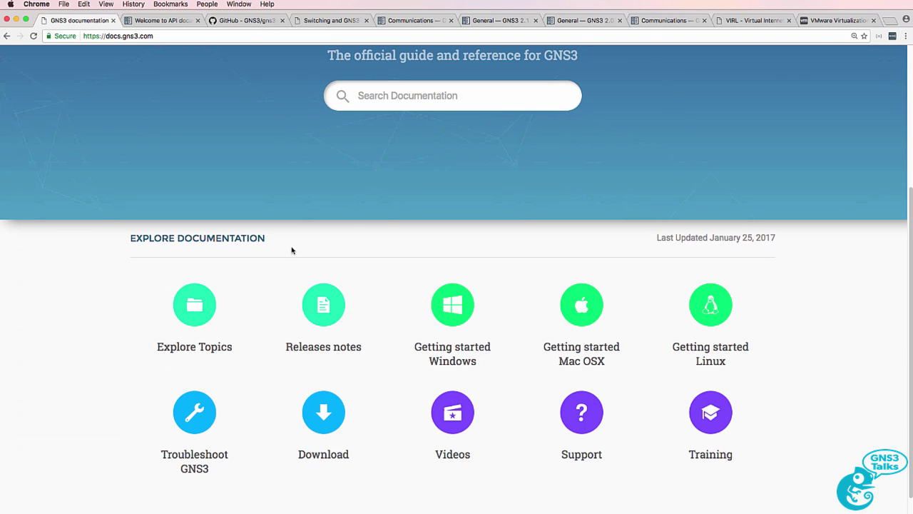
left_click(321, 314)
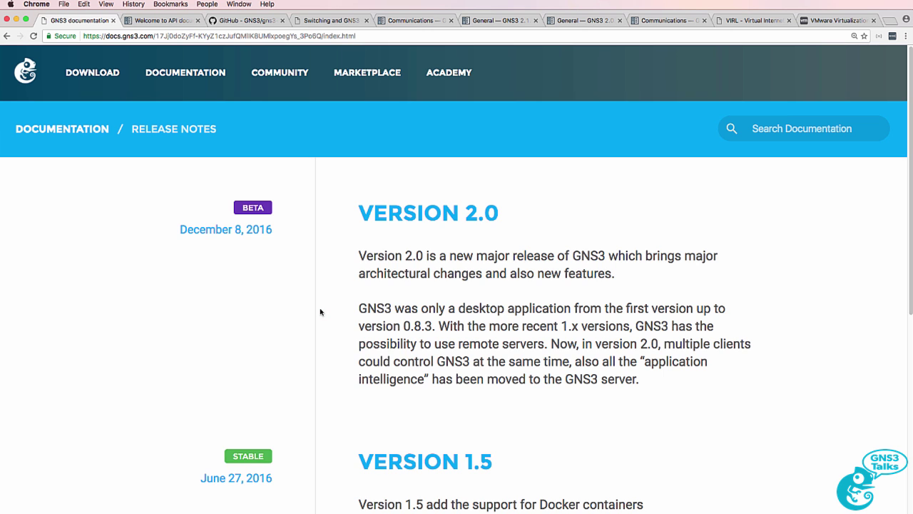
left_click(409, 220)
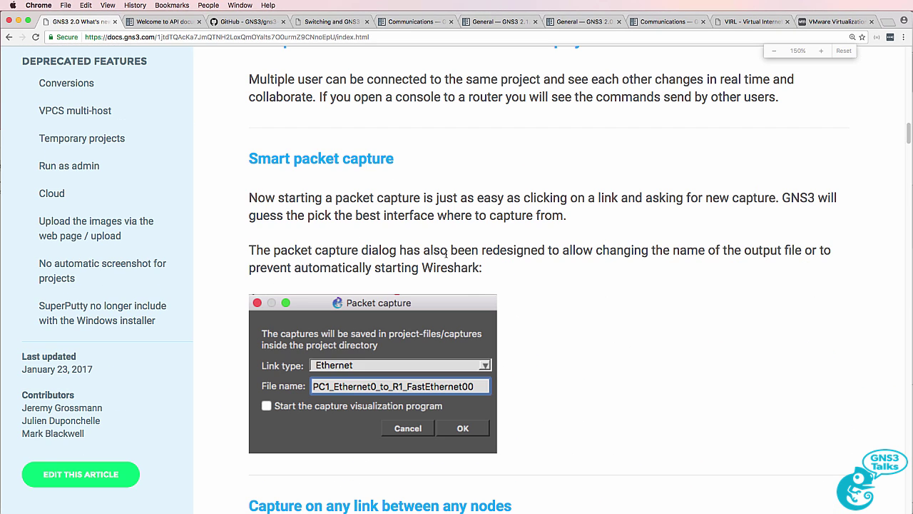
left_click_drag(236, 159, 399, 159)
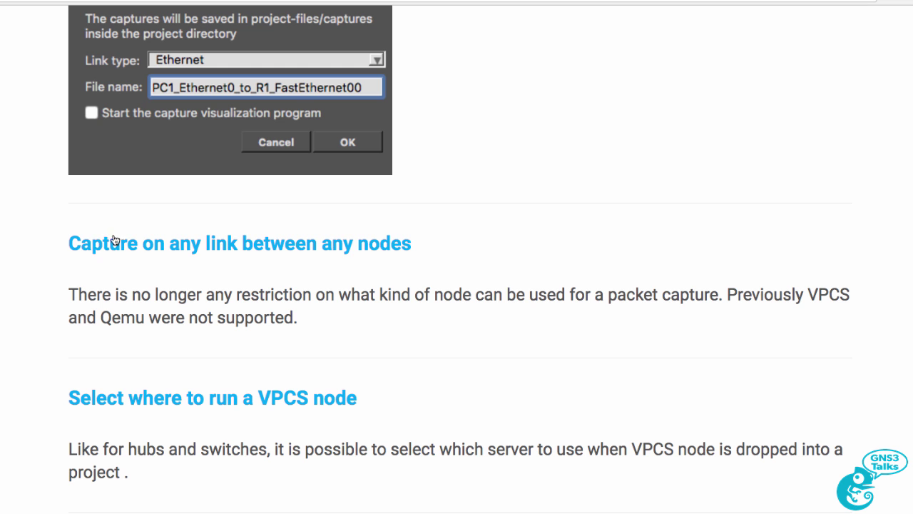
Highlight the Capture on any link heading and paragraph, and the Smart packet capture heading.
left_click_drag(68, 243, 411, 255)
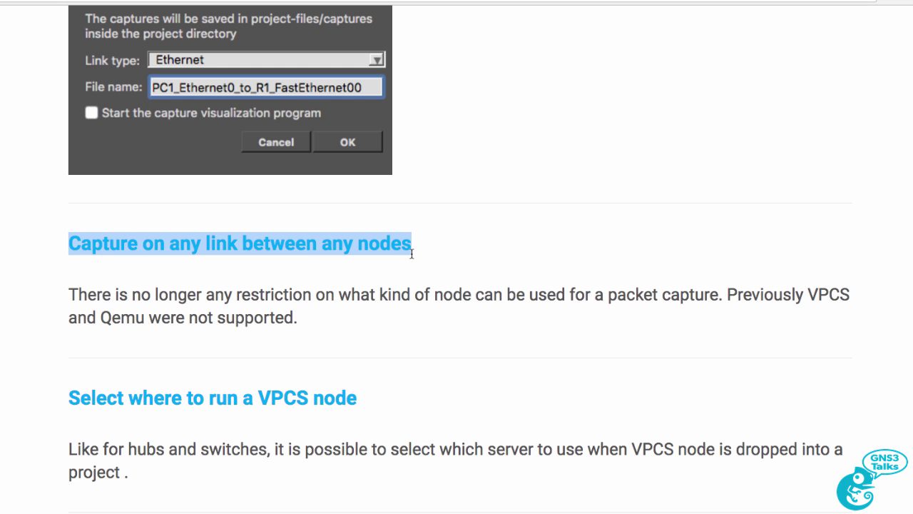
left_click_drag(70, 294, 333, 306)
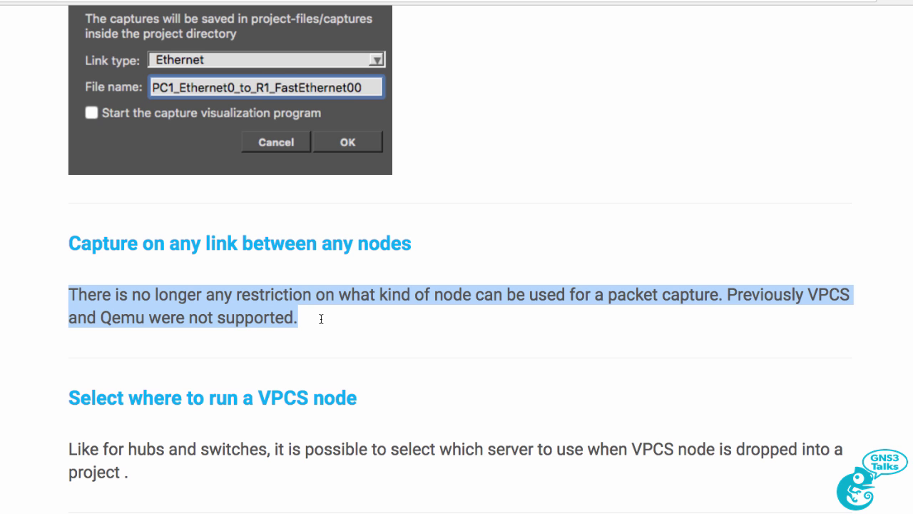
scroll(321, 319, "up", 5)
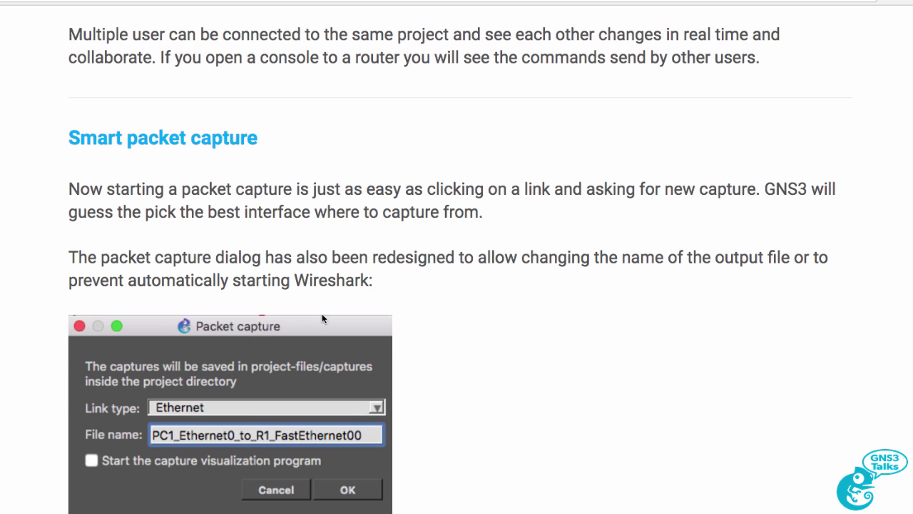
left_click_drag(52, 138, 262, 137)
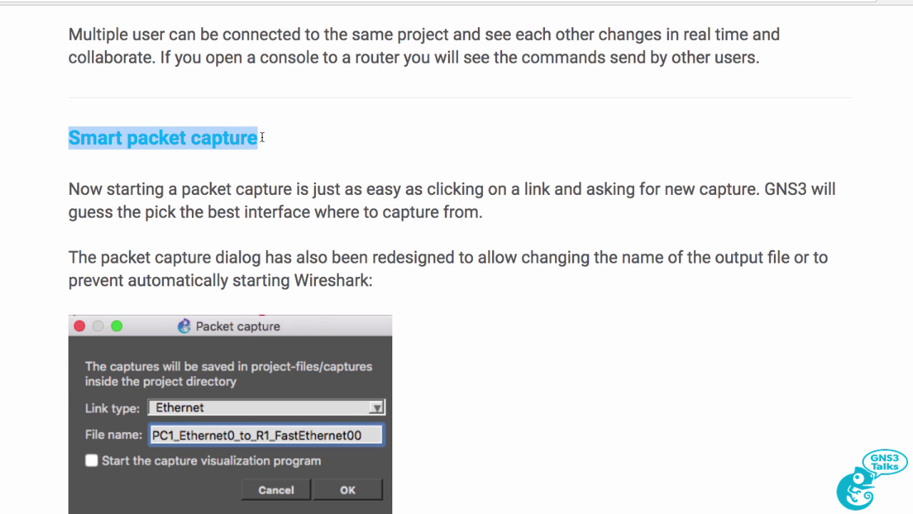
scroll(260, 137, "down", 6)
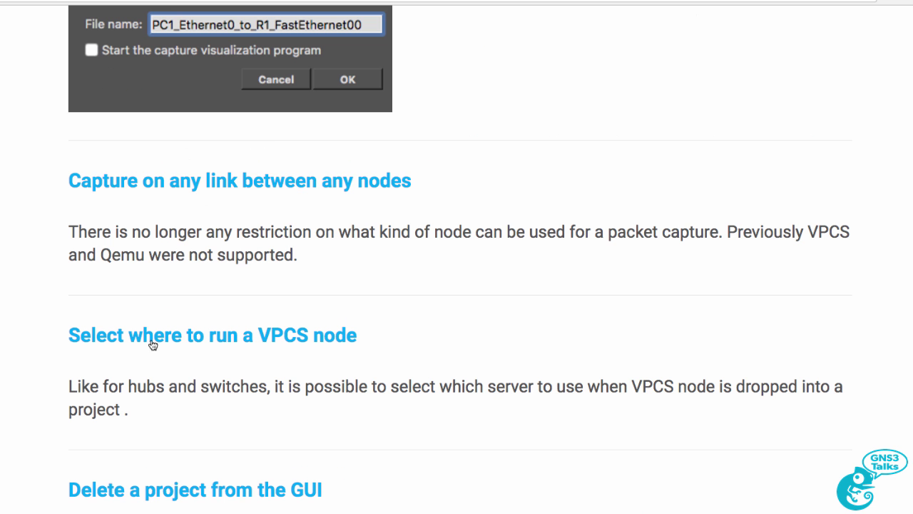
left_click_drag(56, 187, 476, 184)
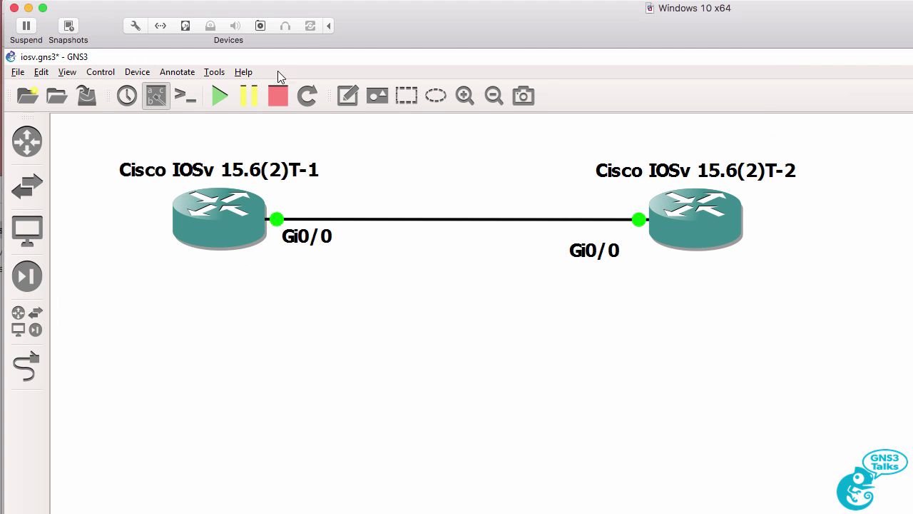
left_click(243, 73)
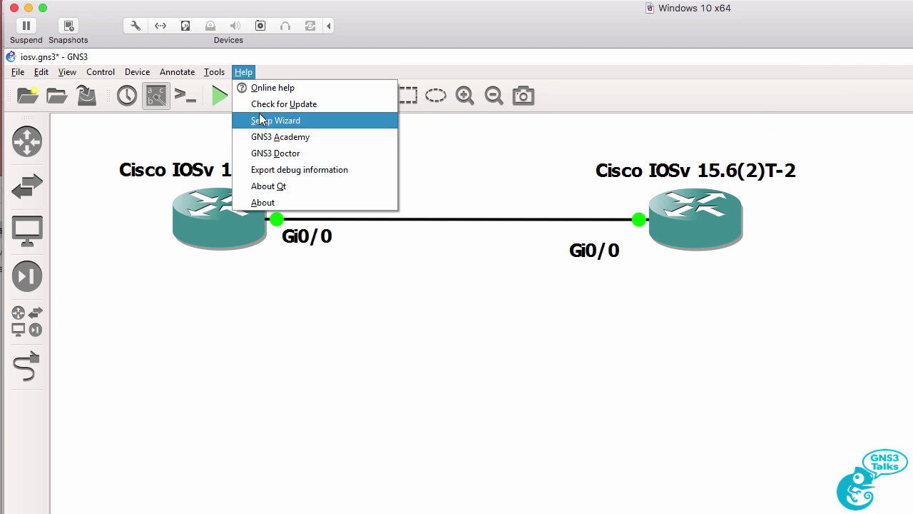
left_click(295, 206)
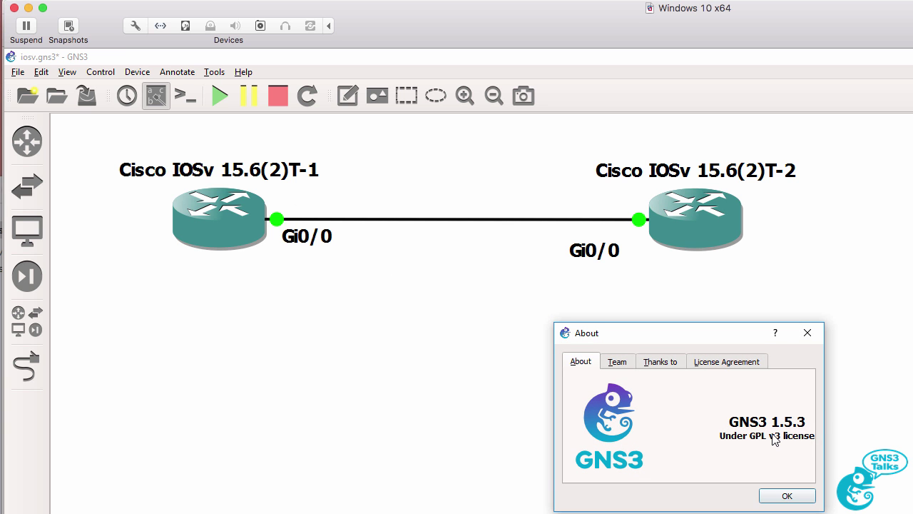
left_click(789, 495)
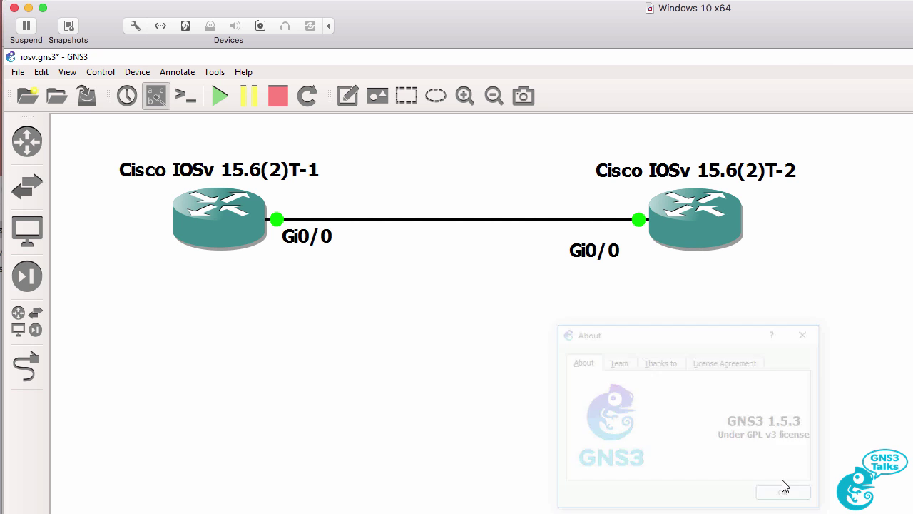
right_click(445, 219)
left_click(488, 226)
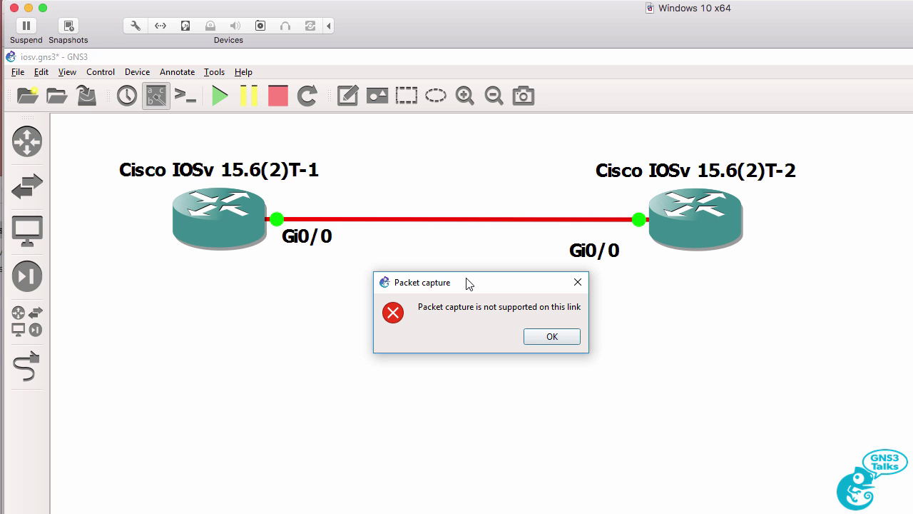
left_click(551, 338)
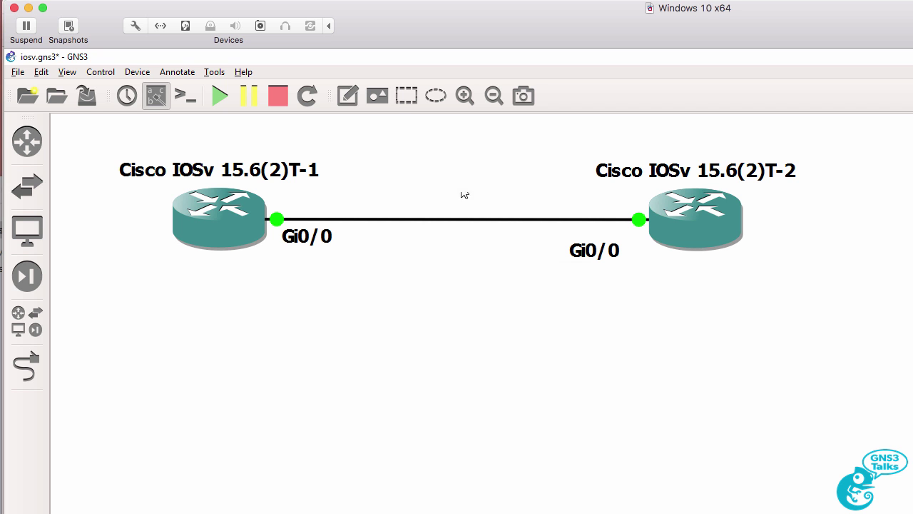
left_click(243, 73)
Confirm in the About GNS3 box that version 2.0.0b3 is running, then close it.
left_click(297, 207)
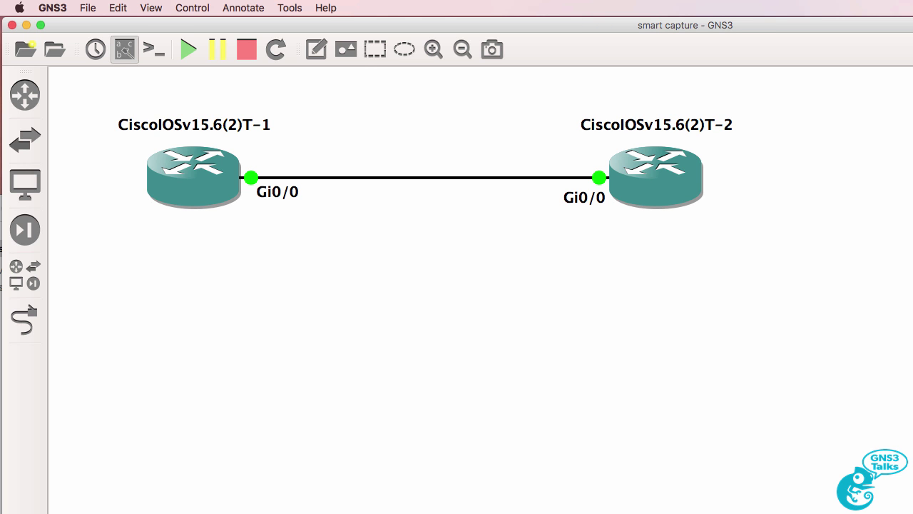
left_click(52, 8)
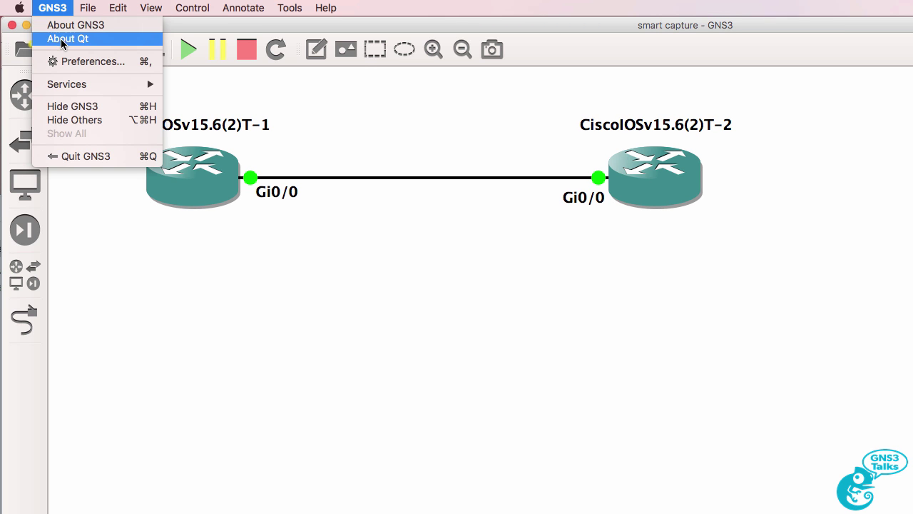
left_click(65, 27)
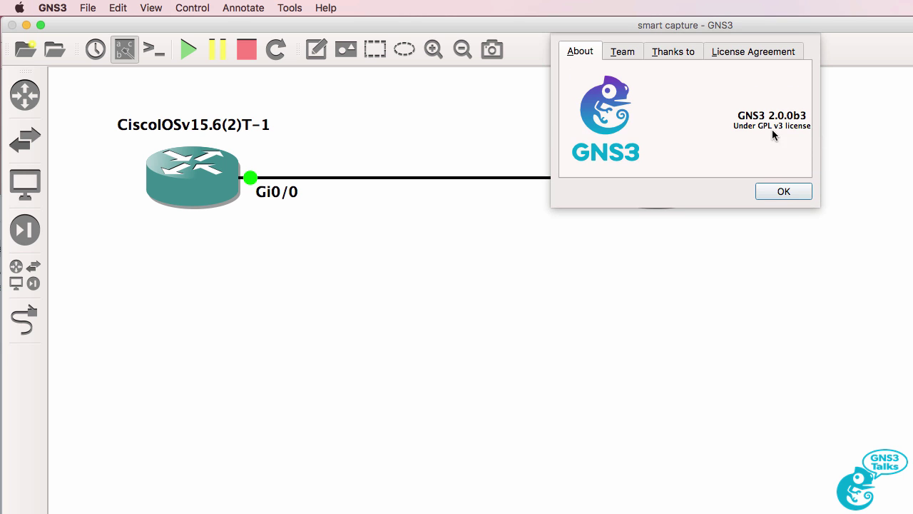
left_click(787, 192)
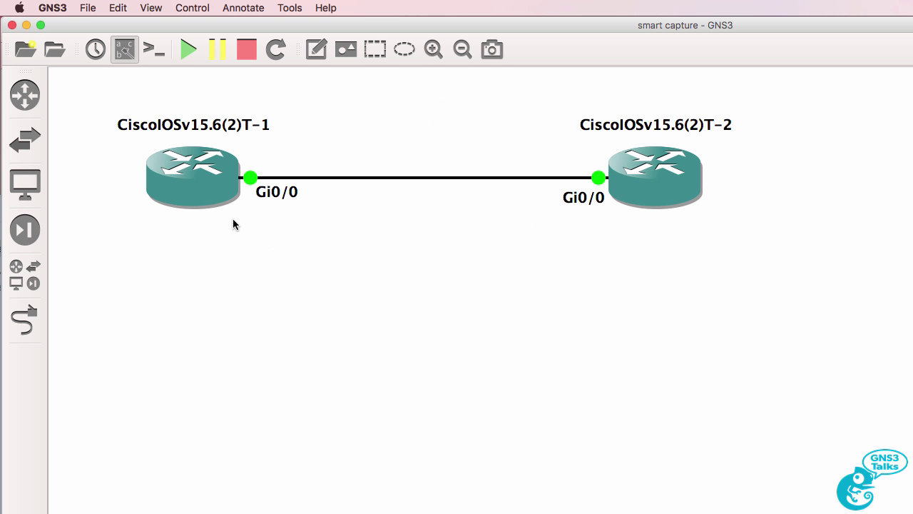
On R1's console, enable, verify IOSv 15.6(2)T with sh ver, and ping 10.1.1.2.
double_click(219, 184)
key("Return")
type("en")
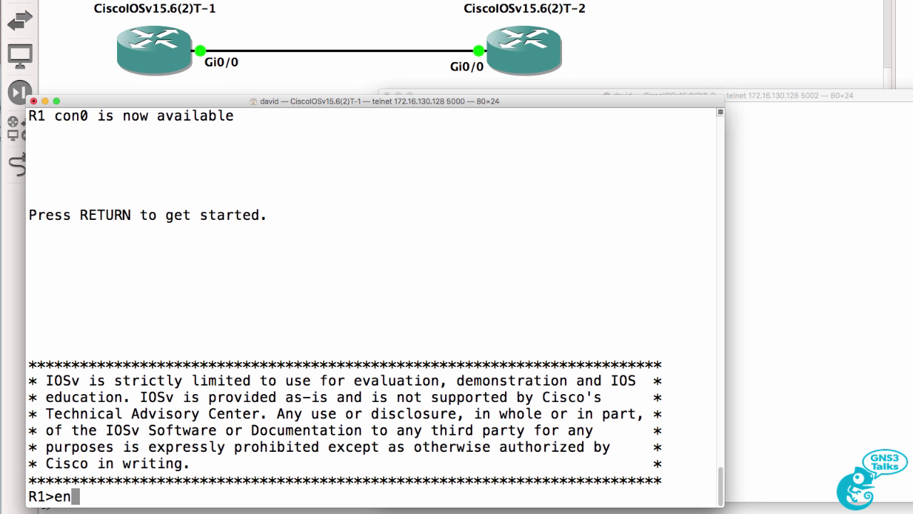
key("Return")
type("sh ver")
key("Return")
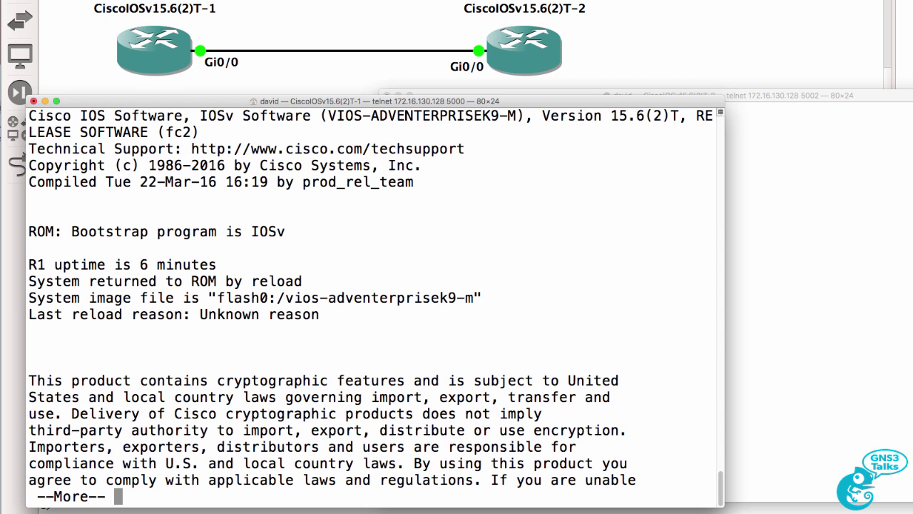
left_click_drag(201, 116, 684, 116)
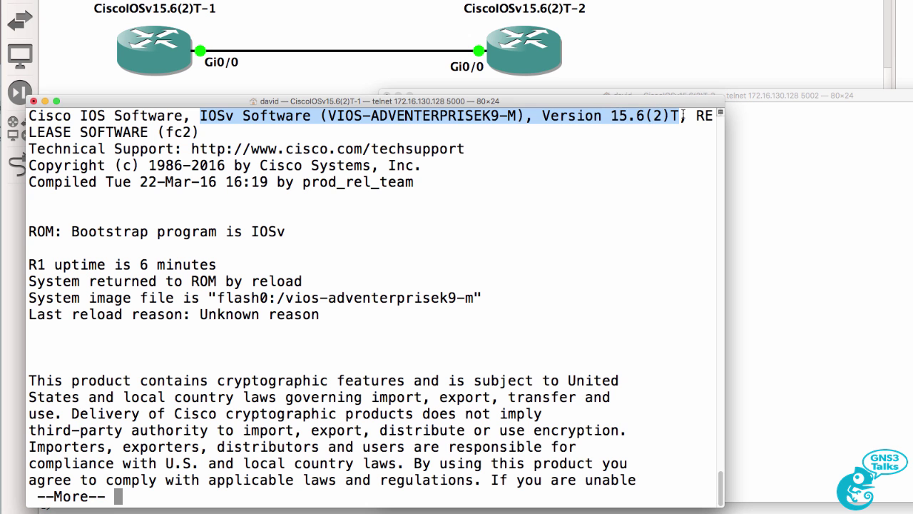
type("qping 10.1.1.")
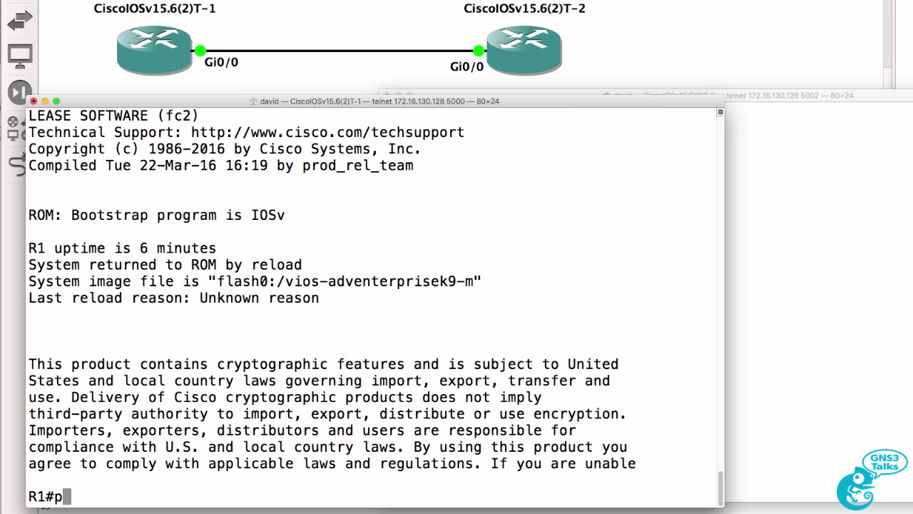
type("2")
key("Return")
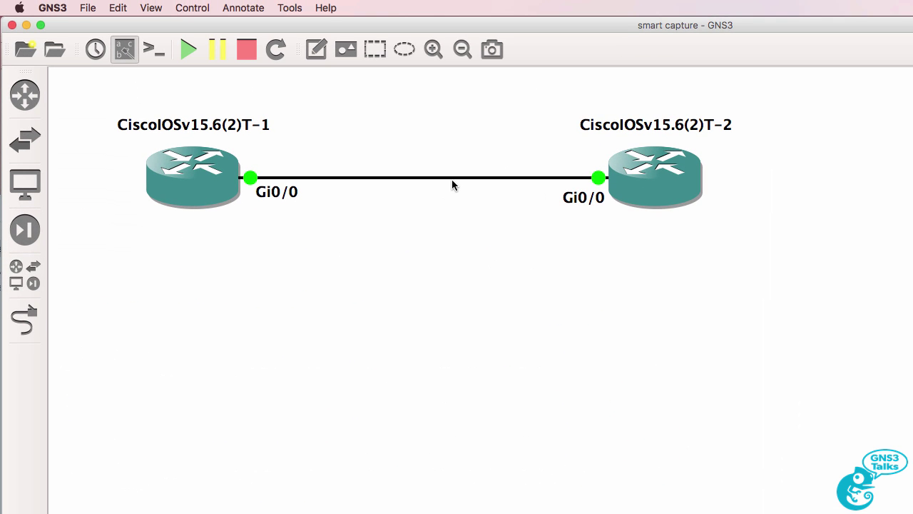
Start a capture on the router link with the default Gi0/0-to-Gi0/0 file name and Wireshark.
right_click(435, 178)
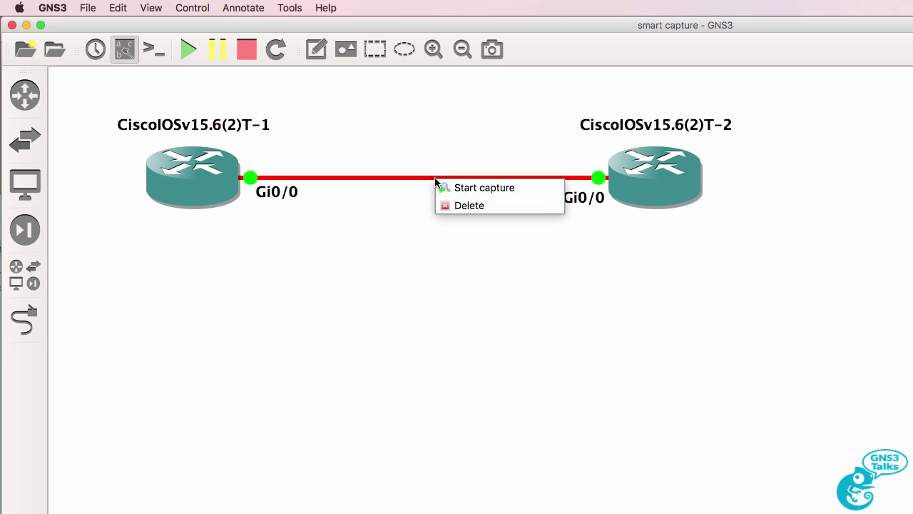
left_click(546, 189)
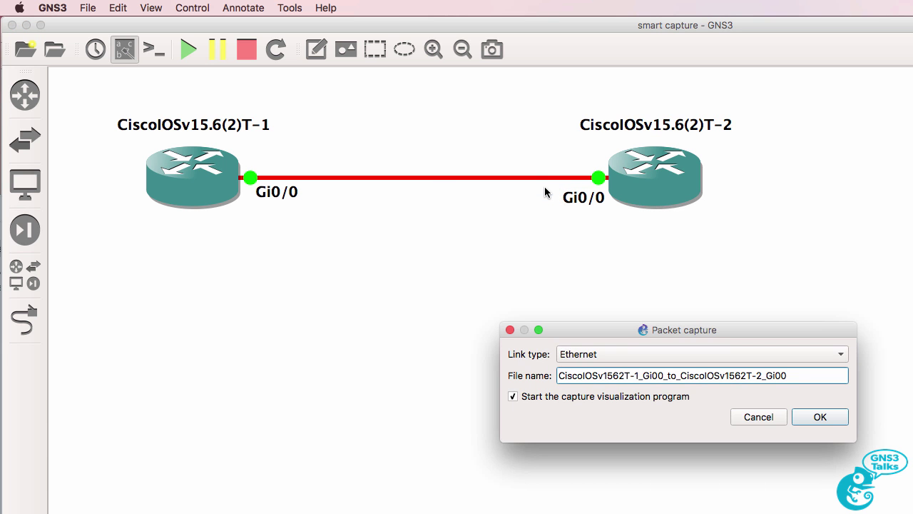
left_click_drag(591, 333, 366, 252)
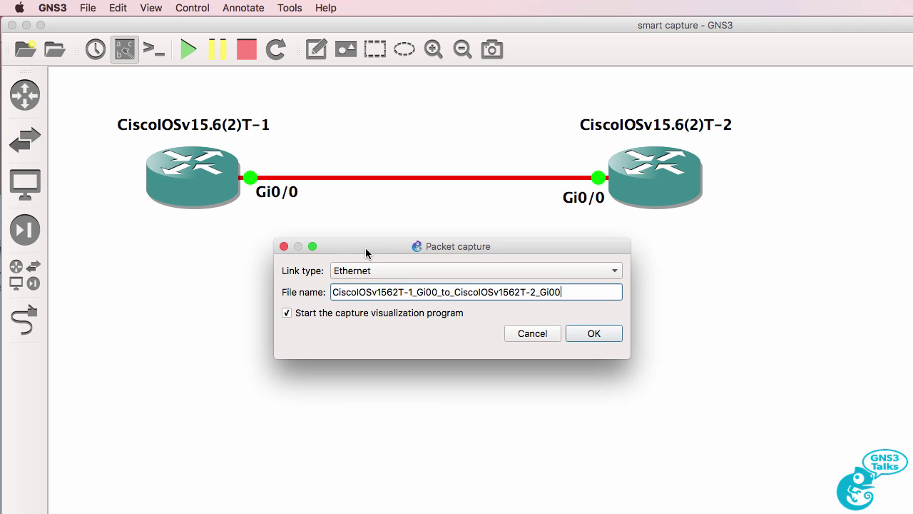
left_click(573, 337)
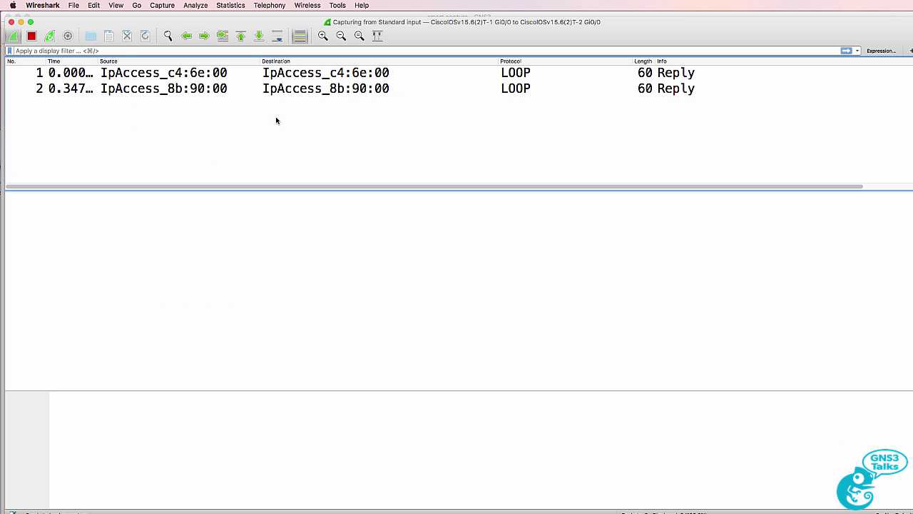
Re-run the ping to 10.1.1.2 from R1's console.
key("super+Tab")
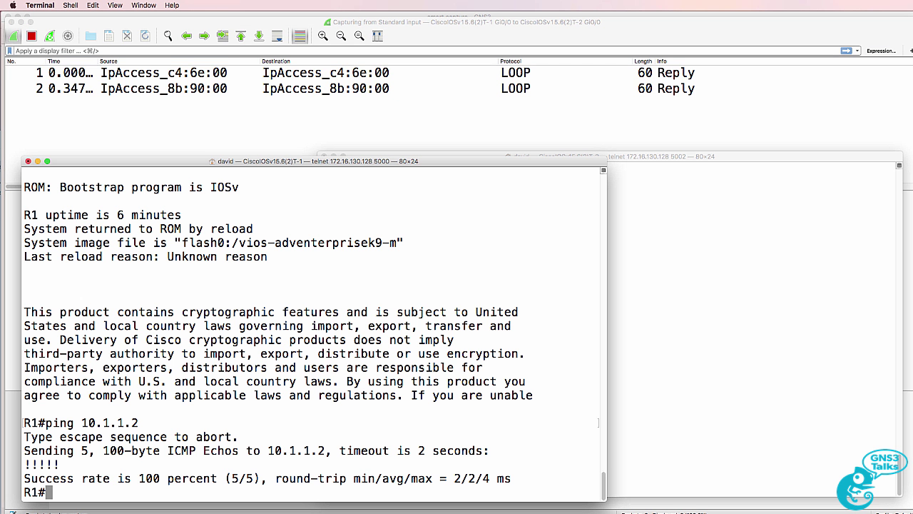
key("Up")
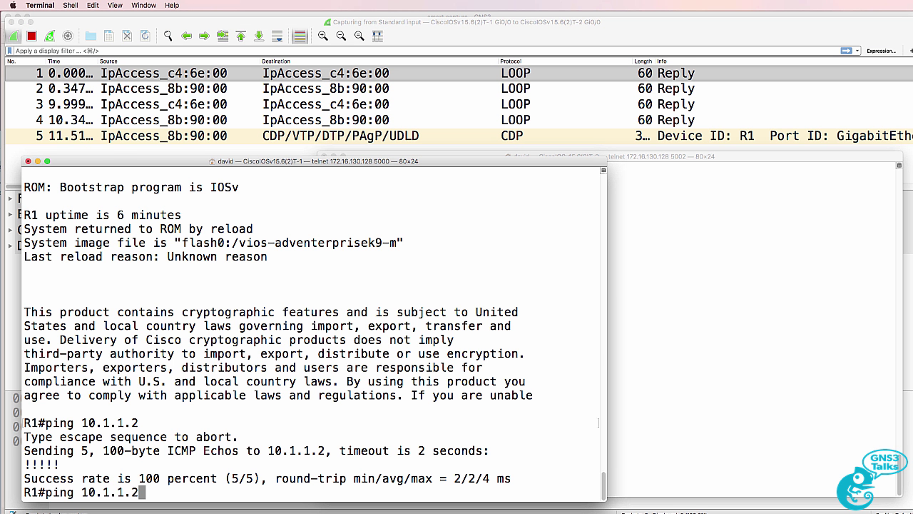
key("Return")
In Wireshark, inspect packet 6's ICMP echo request (type 8) and packet 7's echo reply (type 0).
left_click(341, 138)
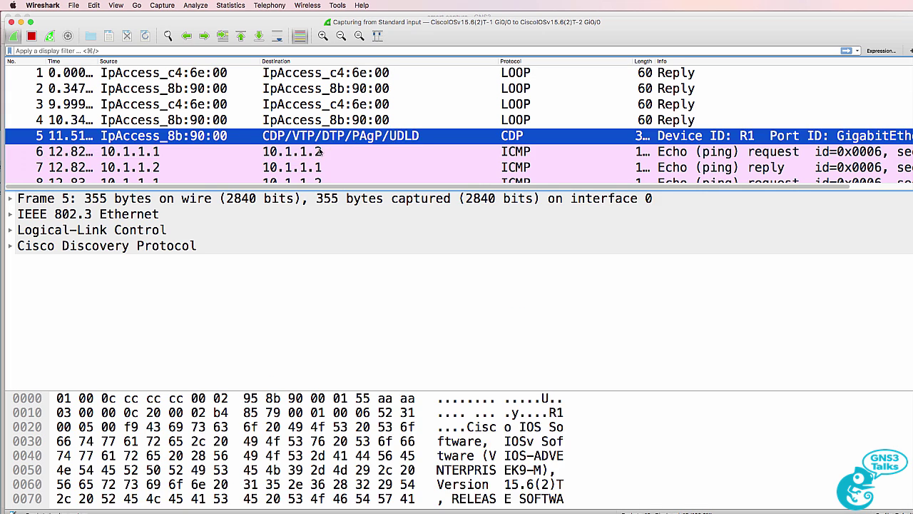
left_click(320, 151)
left_click(312, 191)
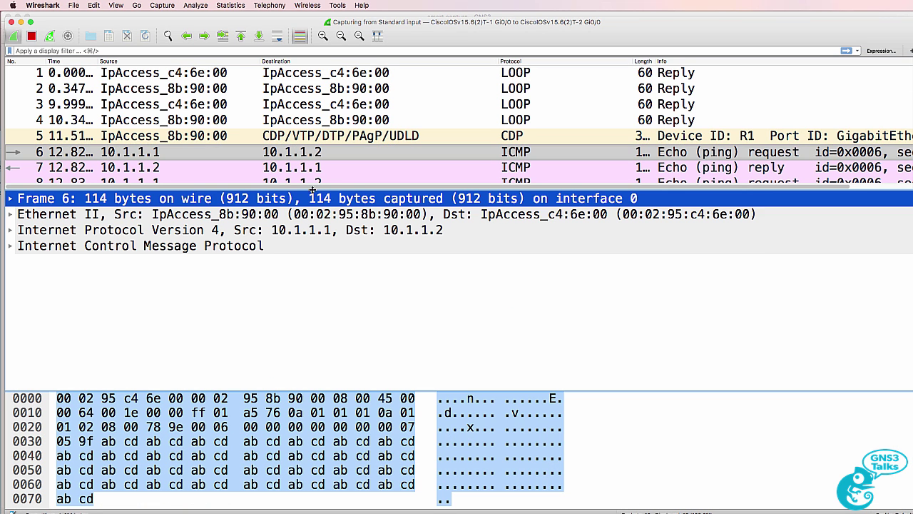
left_click_drag(313, 190, 314, 233)
left_click(185, 152)
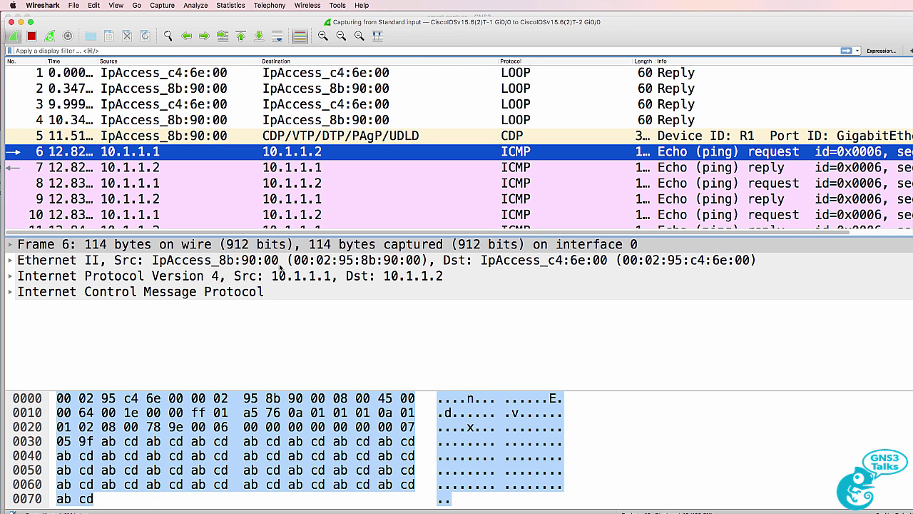
left_click(11, 291)
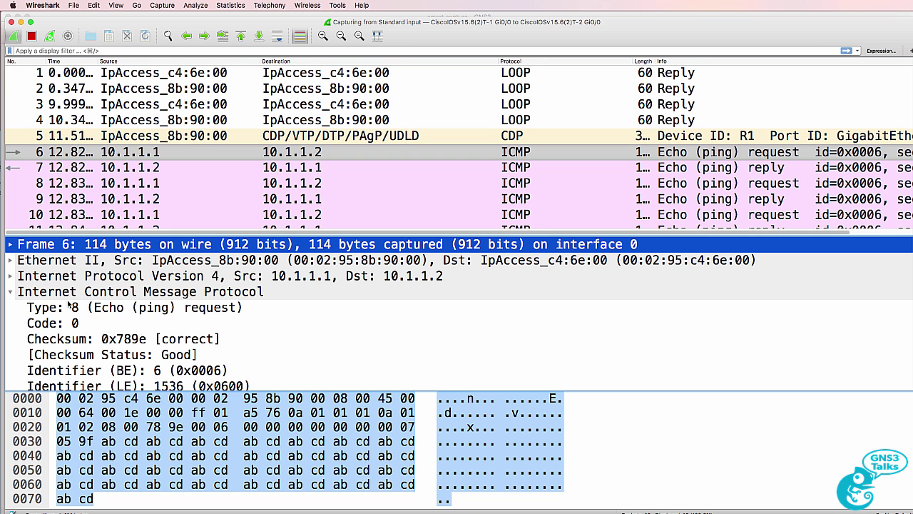
left_click(122, 311)
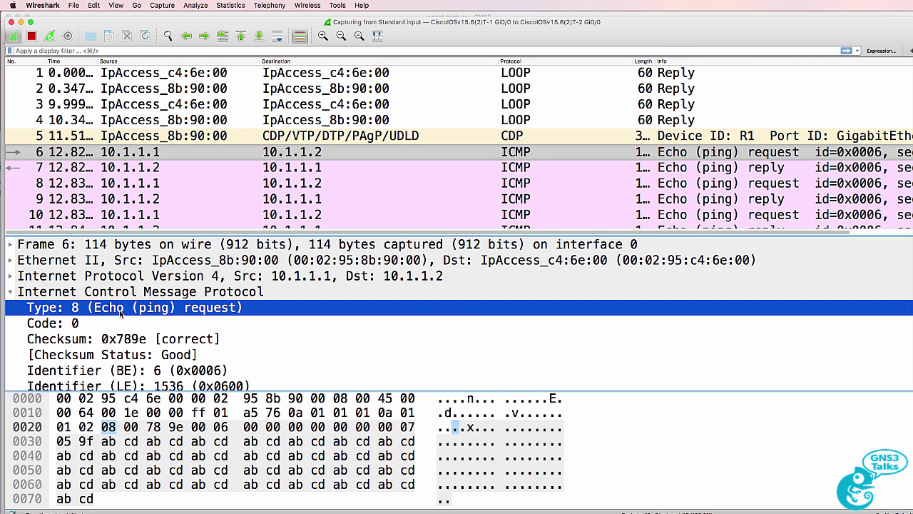
left_click(205, 167)
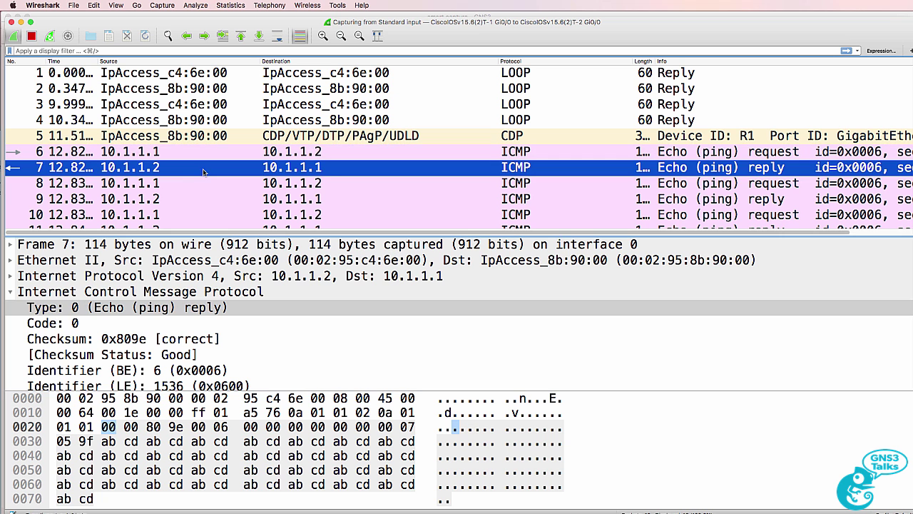
left_click(194, 309)
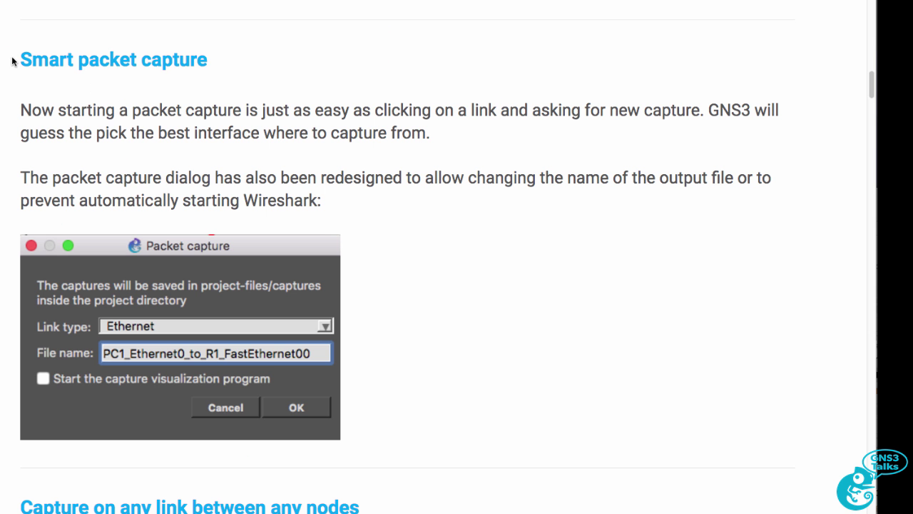
left_click_drag(13, 60, 297, 67)
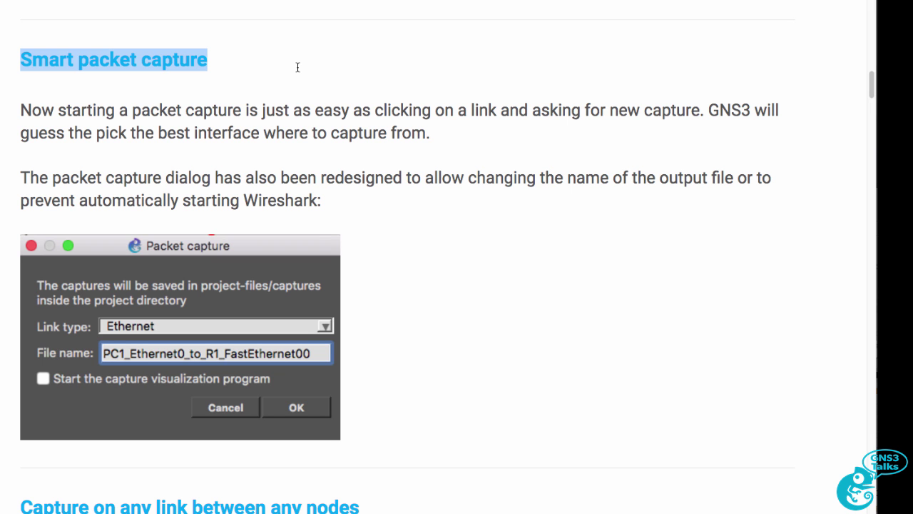
left_click_drag(318, 177, 365, 206)
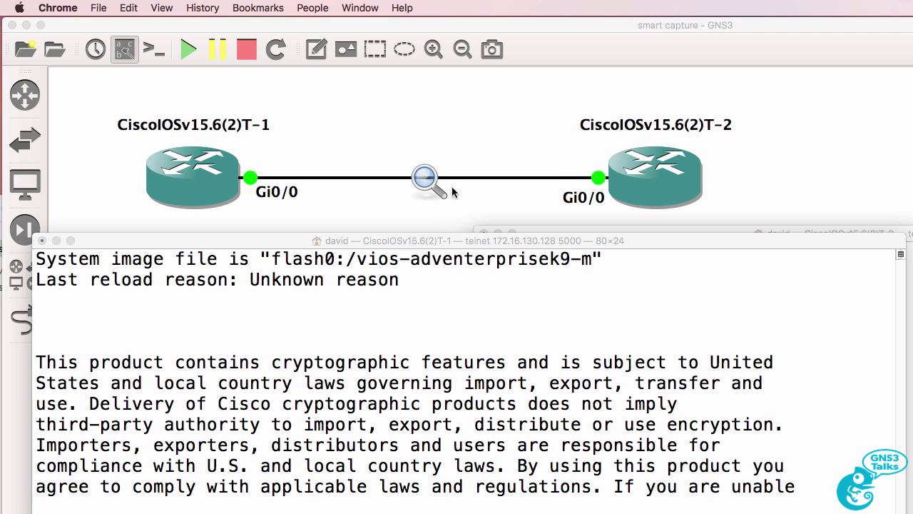
Stop the running capture and restart it on the router link as test123, without Wireshark.
right_click(431, 177)
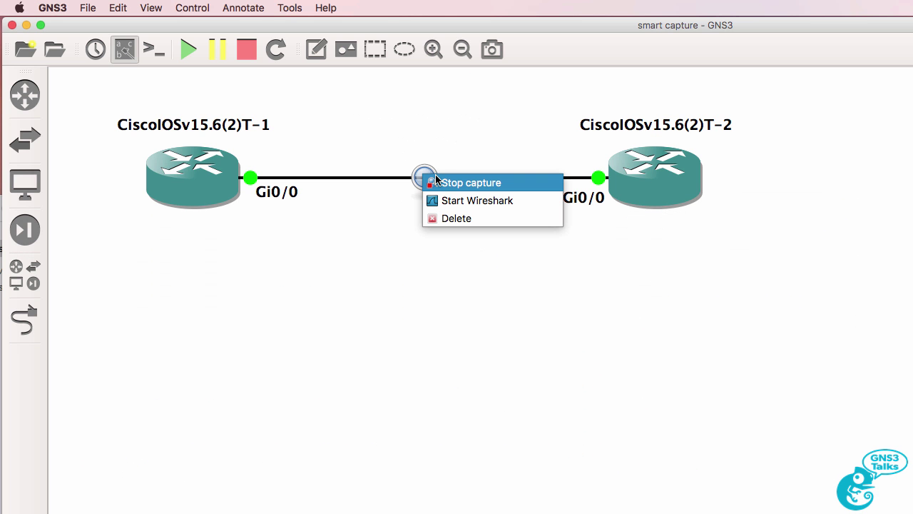
left_click(437, 183)
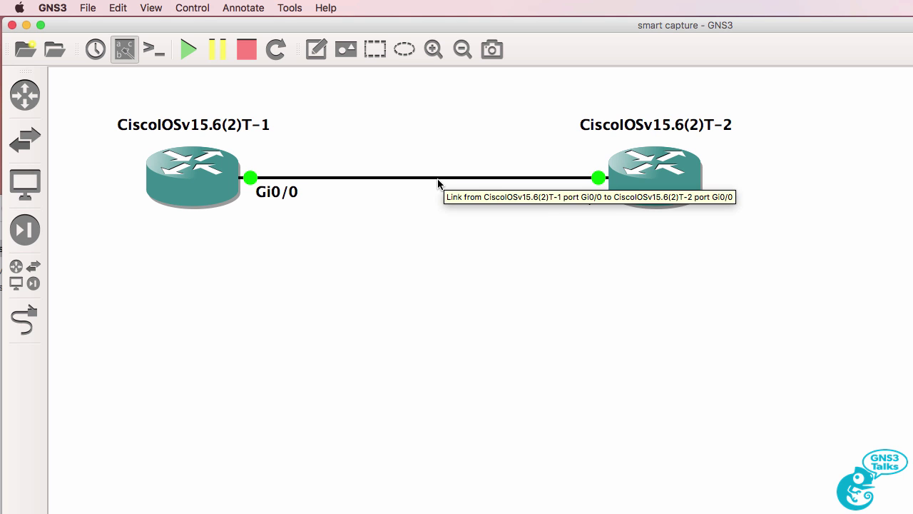
right_click(439, 178)
left_click(462, 188)
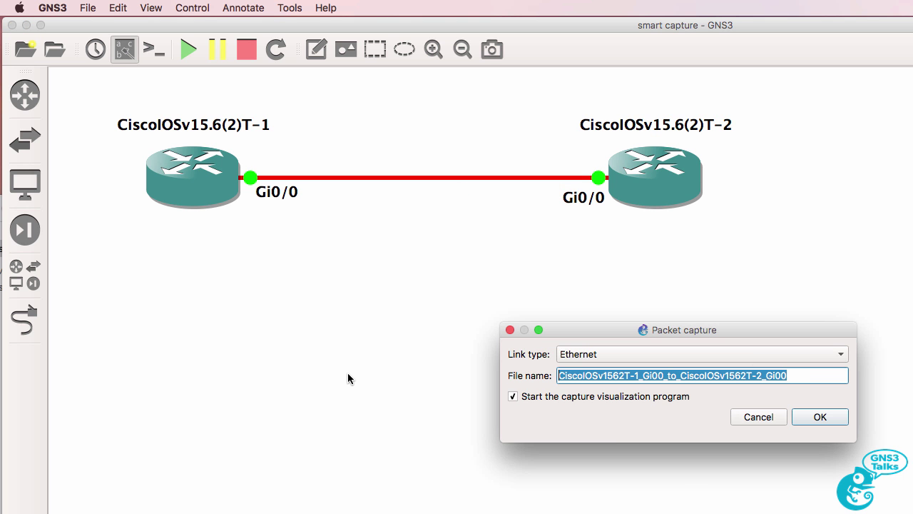
type("test123")
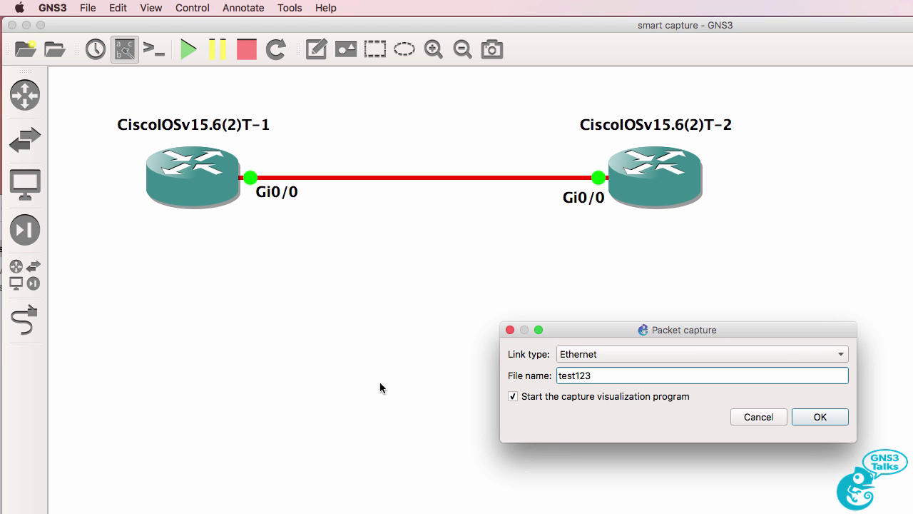
left_click(554, 399)
left_click(809, 419)
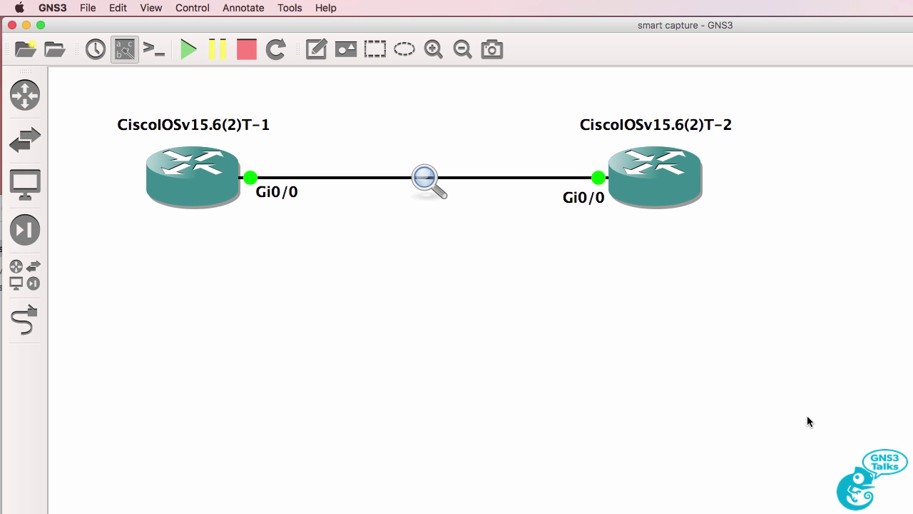
Start another capture on the router link named test321, with Wireshark opening it.
right_click(415, 177)
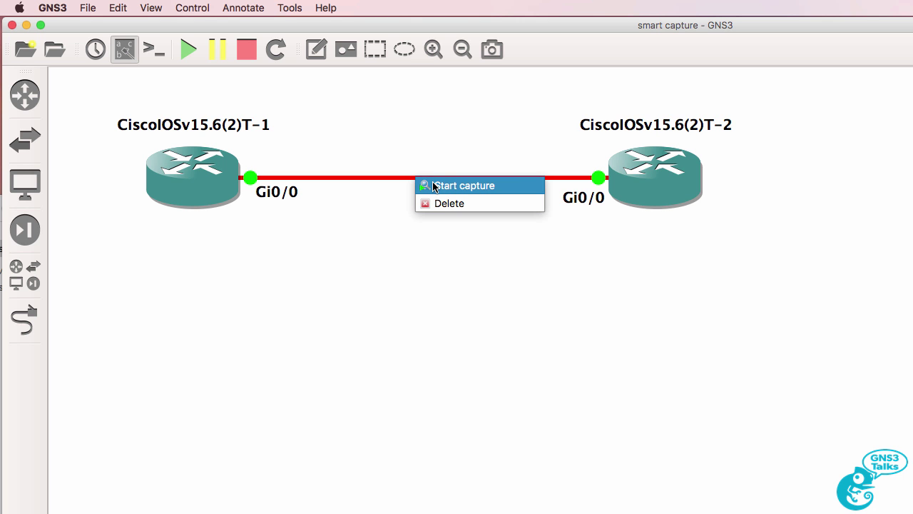
left_click(433, 187)
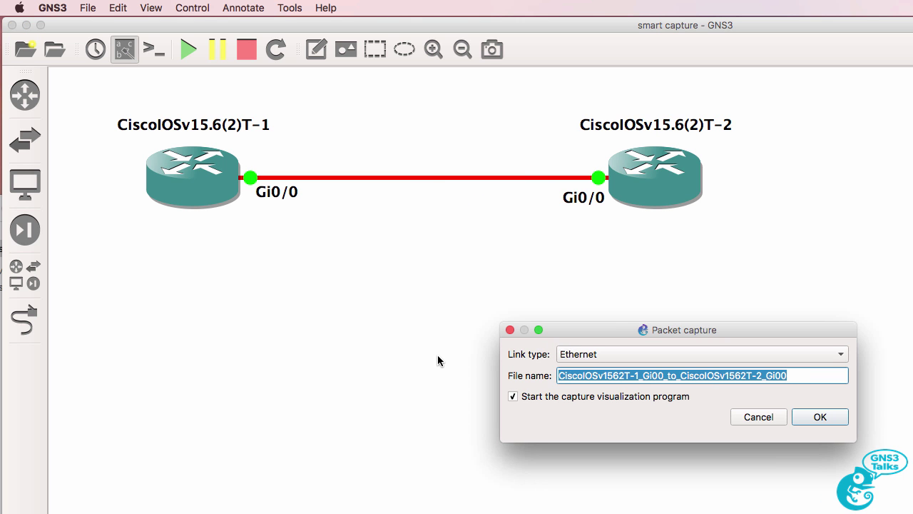
type("test321")
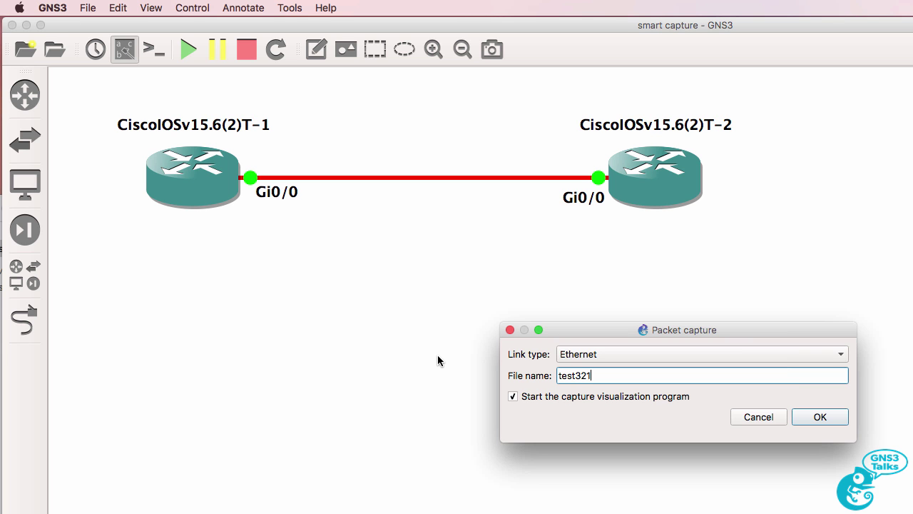
left_click(829, 417)
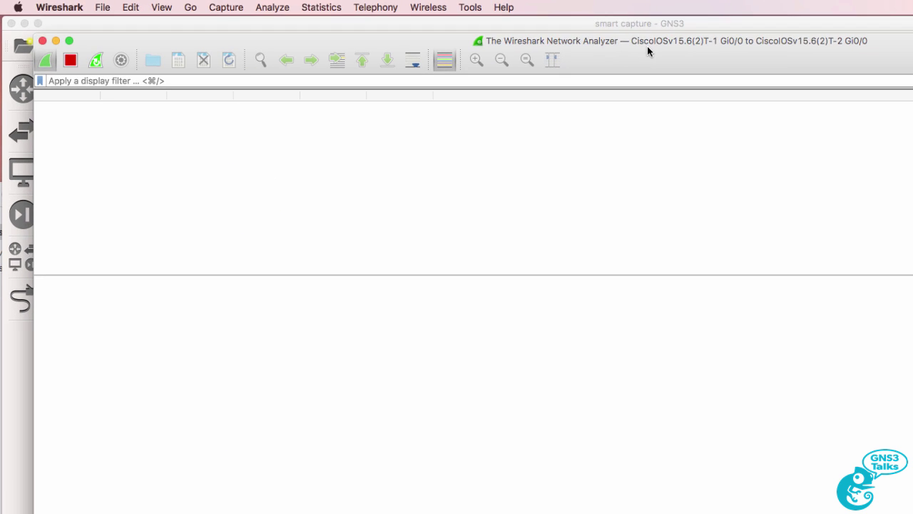
Maximize Wireshark, re-run the ping to 10.1.1.2 from R1, and select echo request packet 3.
double_click(647, 43)
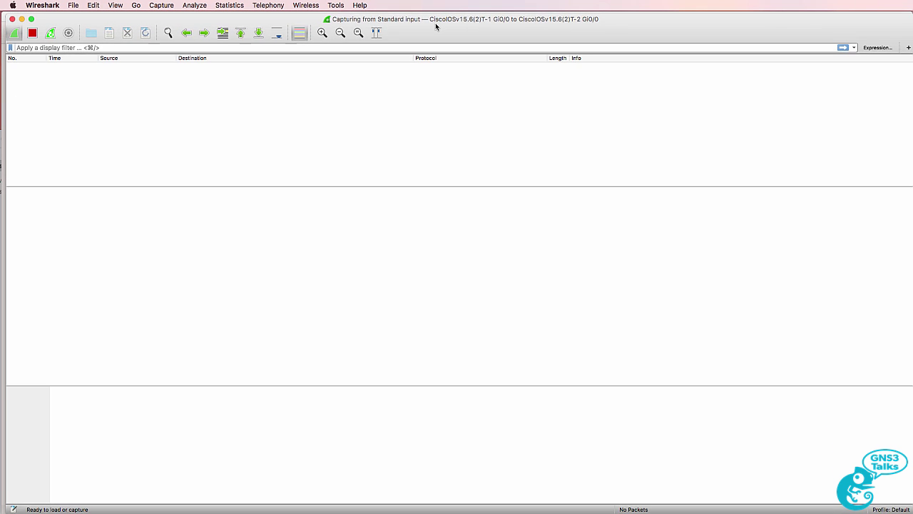
key("super+Tab")
key("Up")
key("Return")
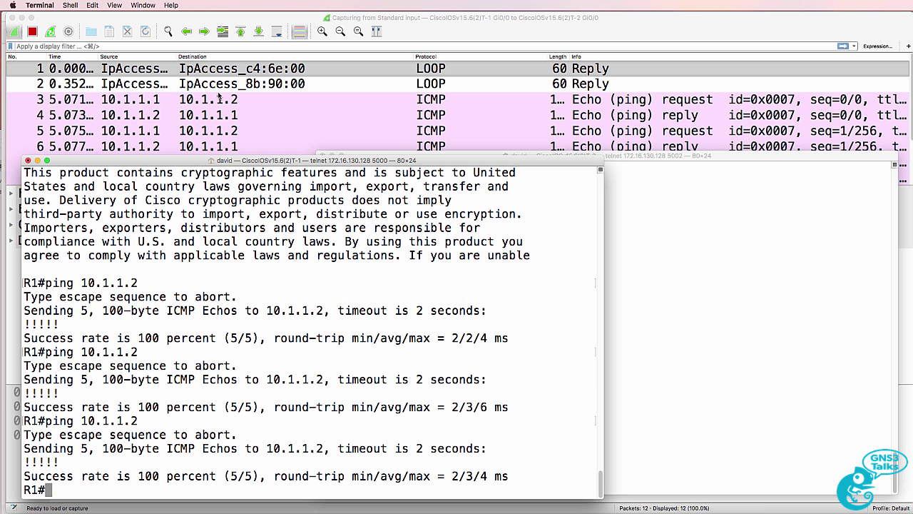
left_click(219, 99)
left_click(217, 101)
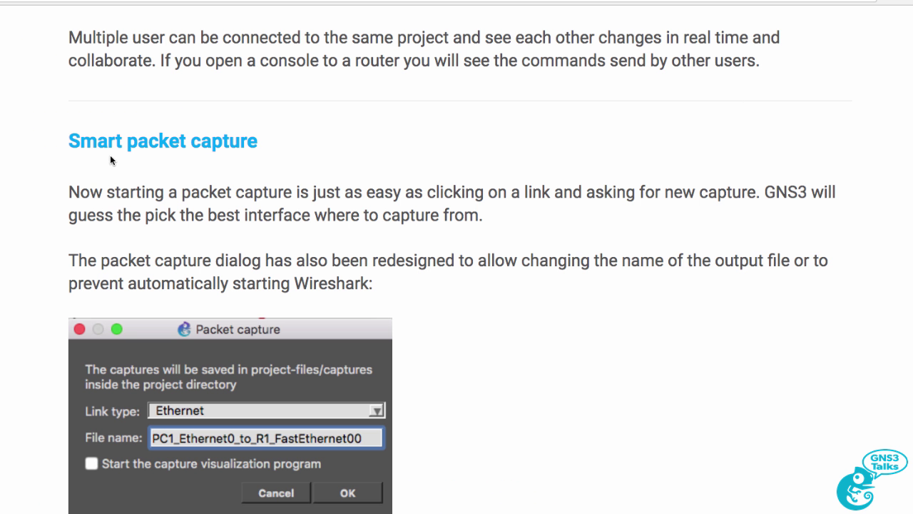
left_click_drag(52, 143, 280, 143)
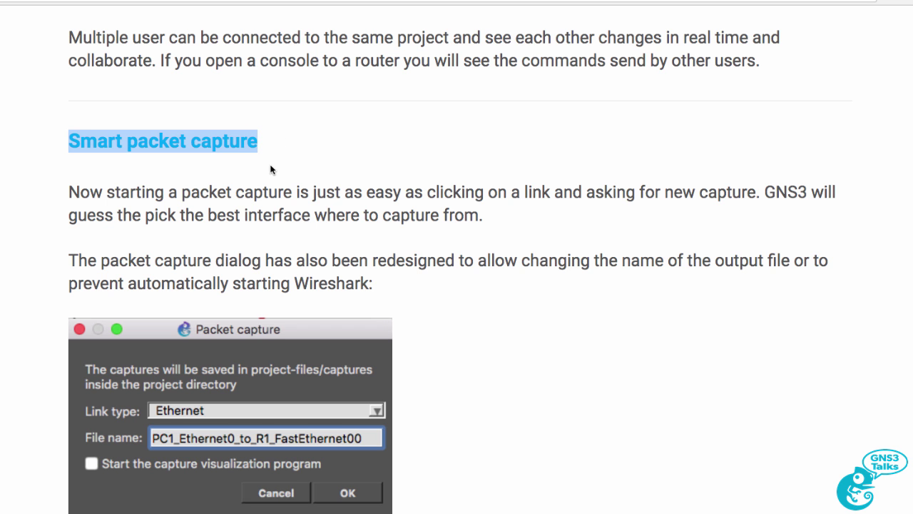
scroll(271, 172, "down", 5)
left_click_drag(62, 365, 433, 369)
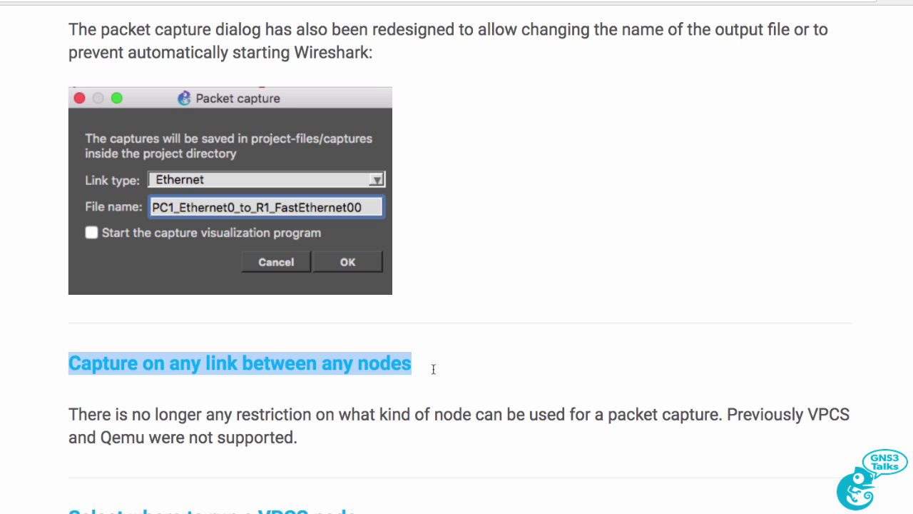